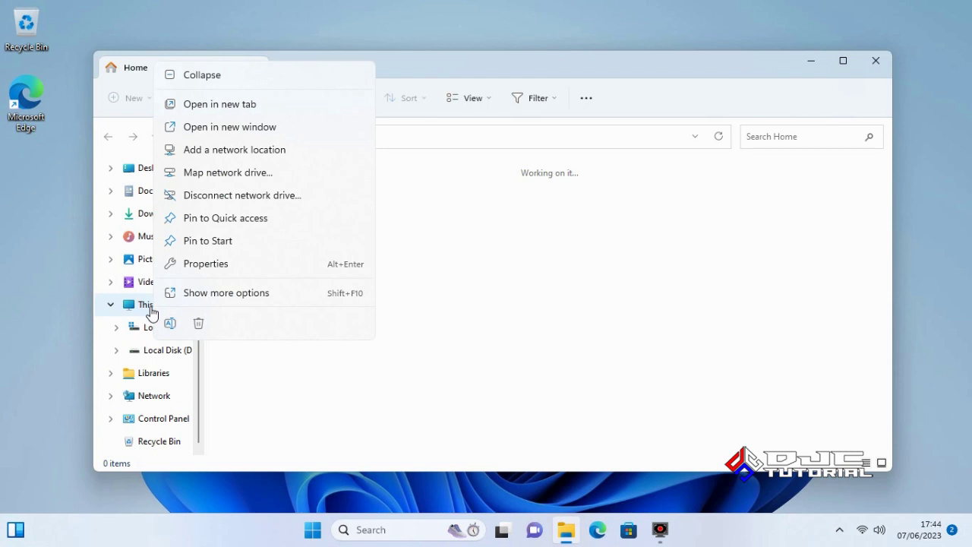
- From This PC's Properties, go to Product key and activation and start changing the product key
{"action": "left_click", "coordinate": [206, 263]}
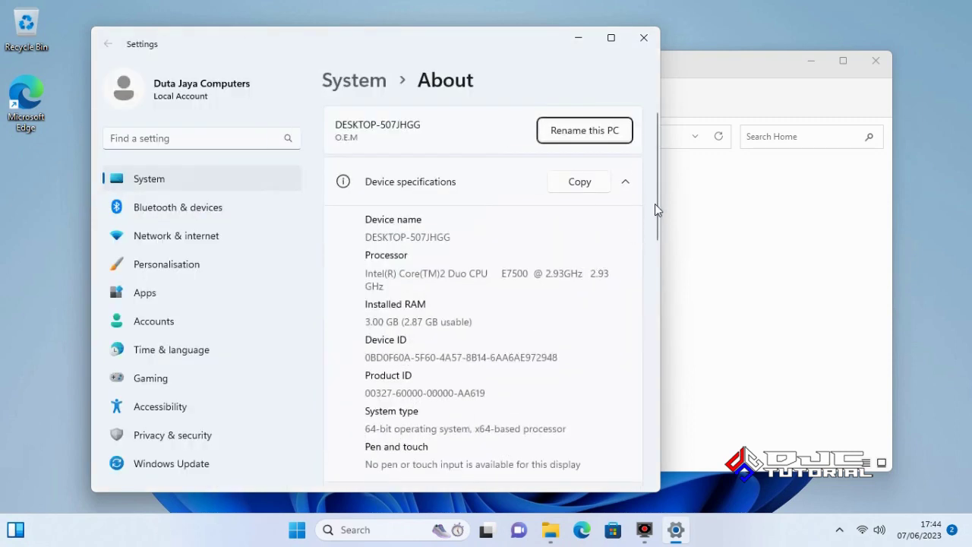
{"action": "left_click_drag", "start_coordinate": [657, 200], "coordinate": [658, 400]}
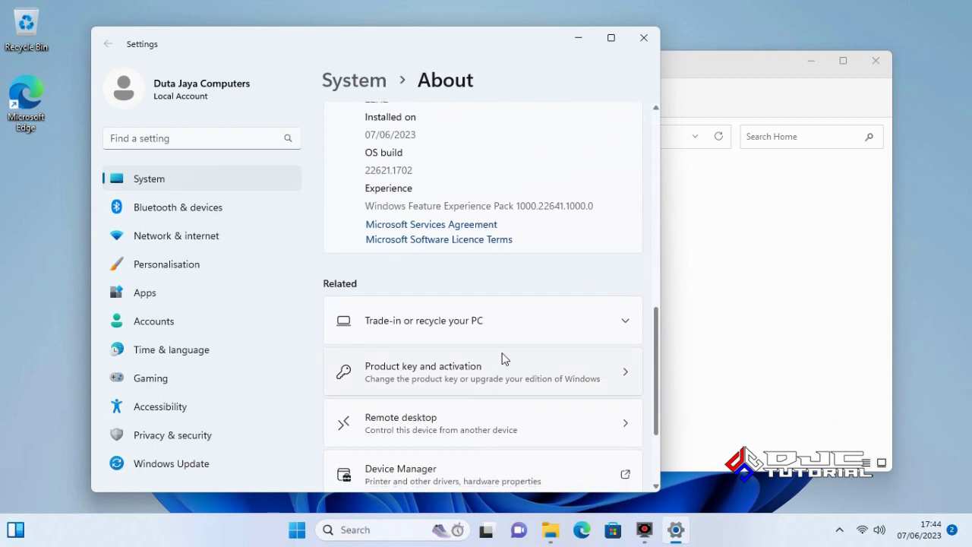
{"action": "left_click", "coordinate": [421, 372]}
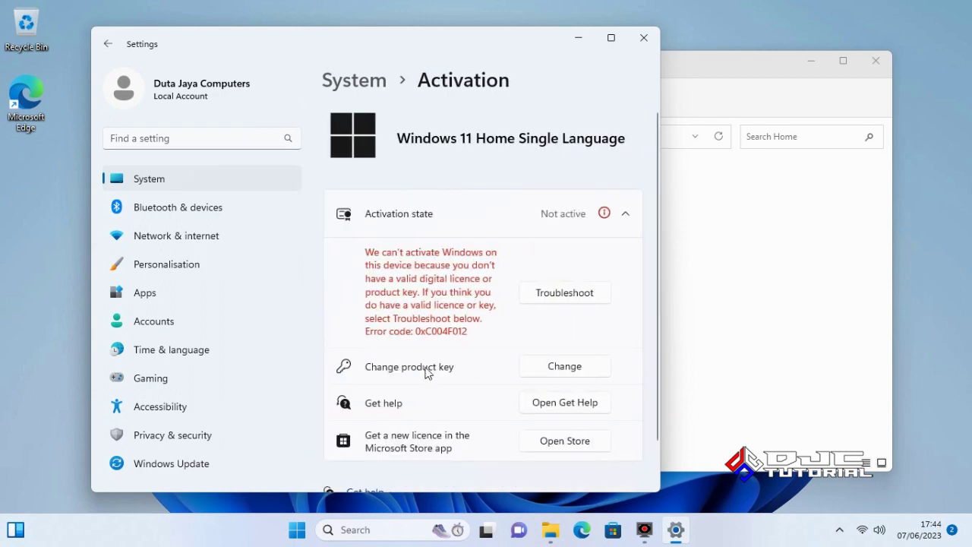
{"action": "left_click", "coordinate": [554, 371]}
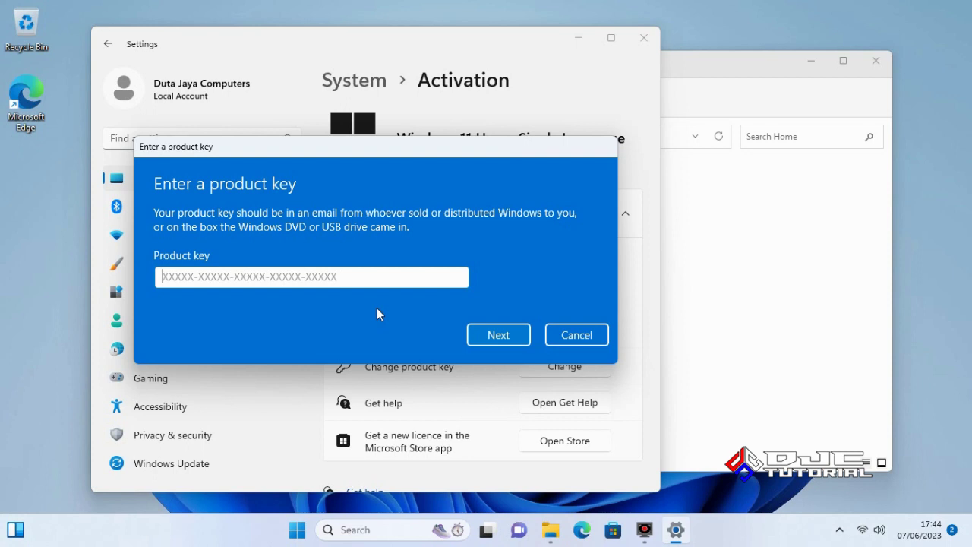
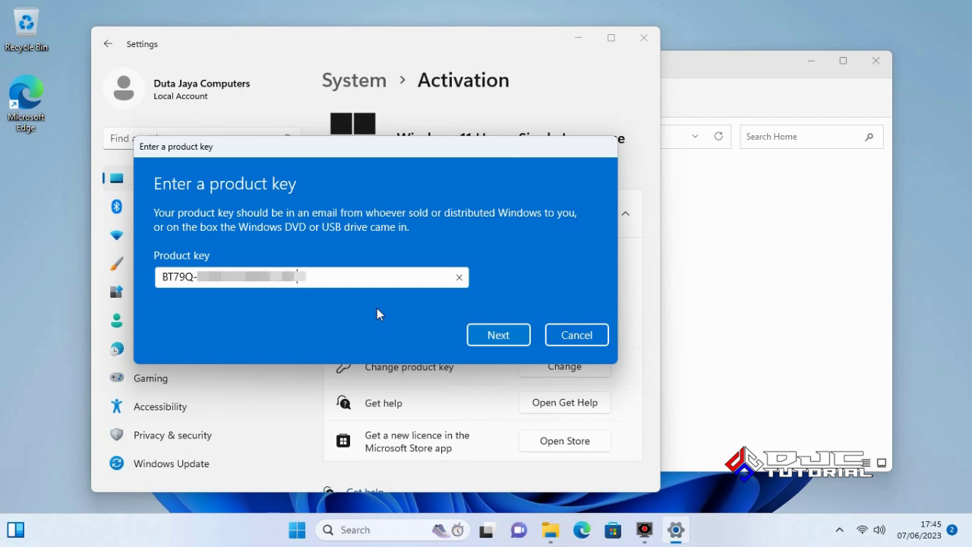
- Submit the key and activate Windows 11 Home Single Language, then close the success message
{"action": "left_click", "coordinate": [489, 337]}
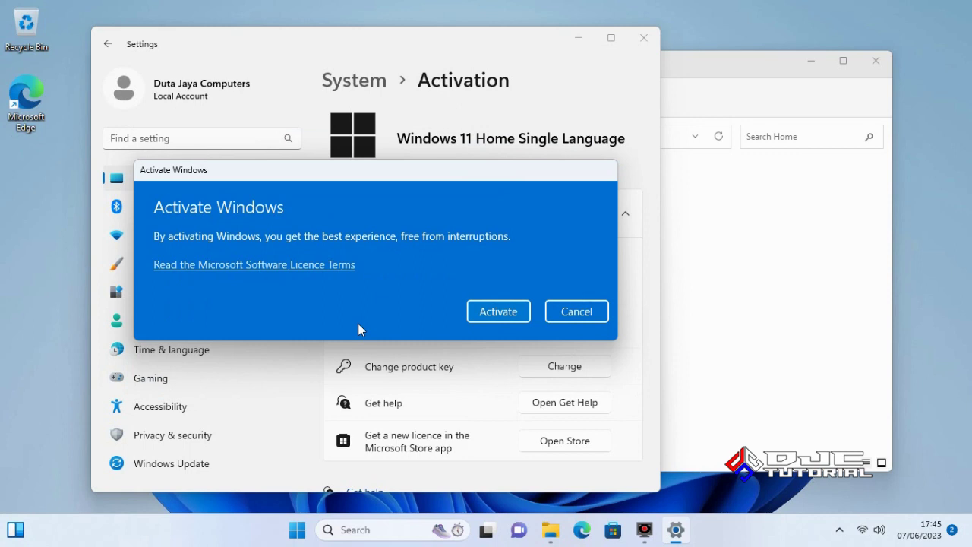
{"action": "left_click", "coordinate": [500, 315]}
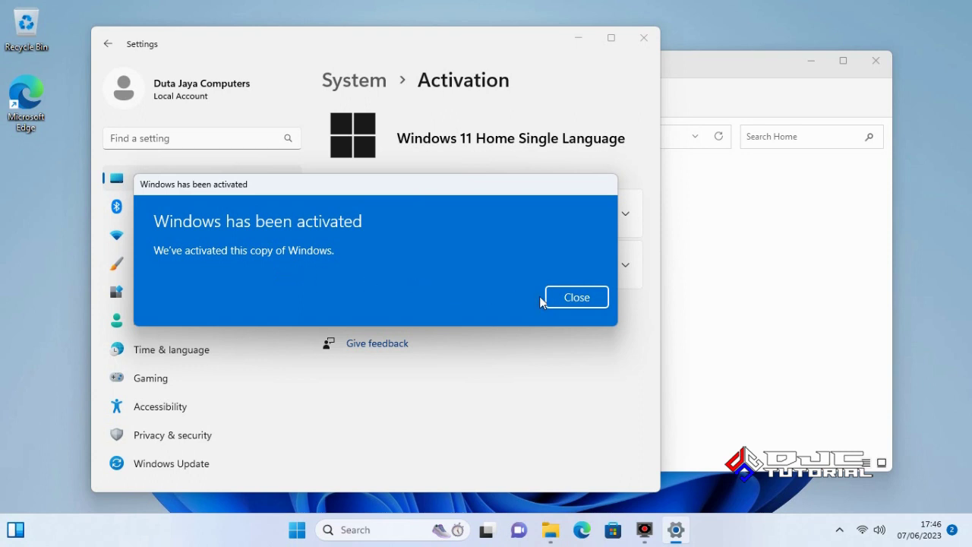
{"action": "left_click", "coordinate": [569, 297]}
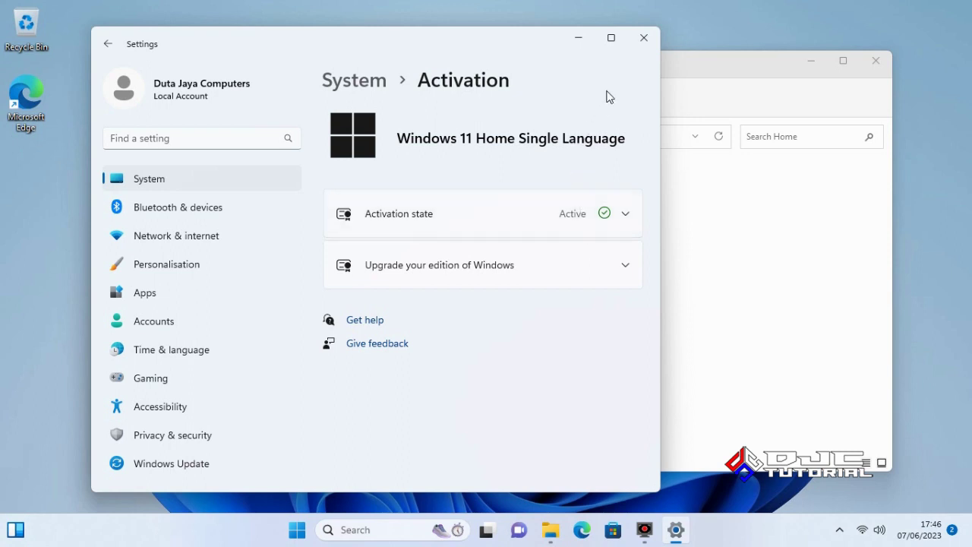
- Close the Settings and File Explorer windows
{"action": "left_click", "coordinate": [638, 42]}
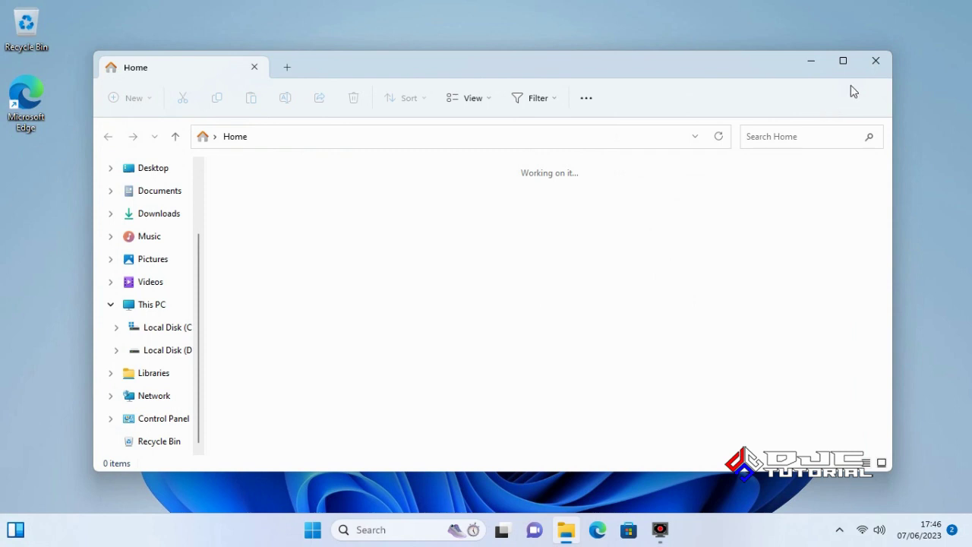
{"action": "left_click", "coordinate": [874, 61]}
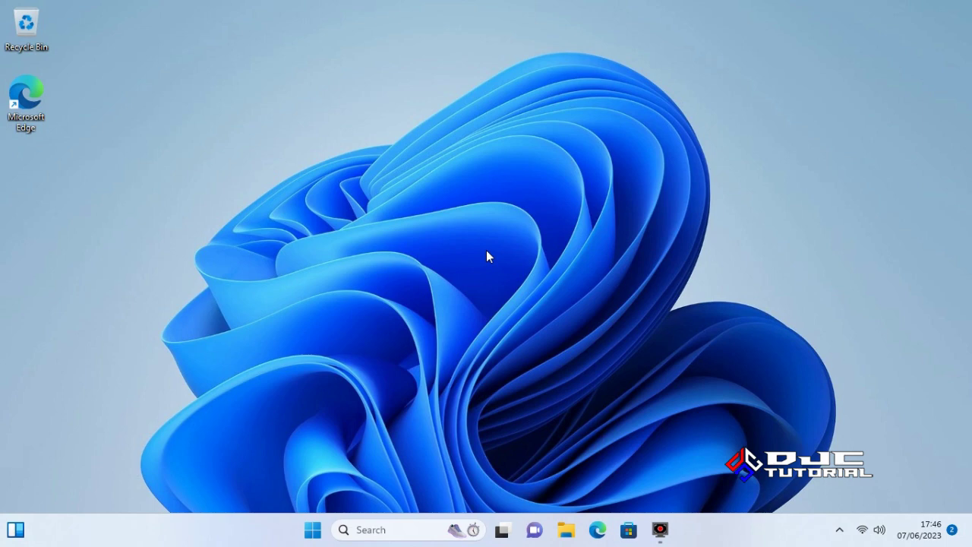
- Search for cmd and launch Command Prompt as administrator, approving the UAC prompt
{"action": "left_click", "coordinate": [415, 532]}
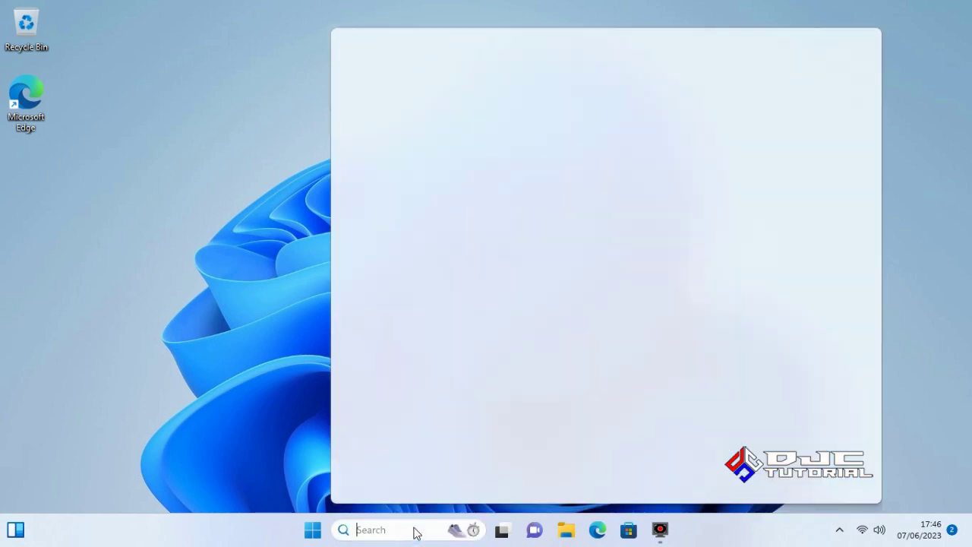
{"action": "type", "text": "cmd"}
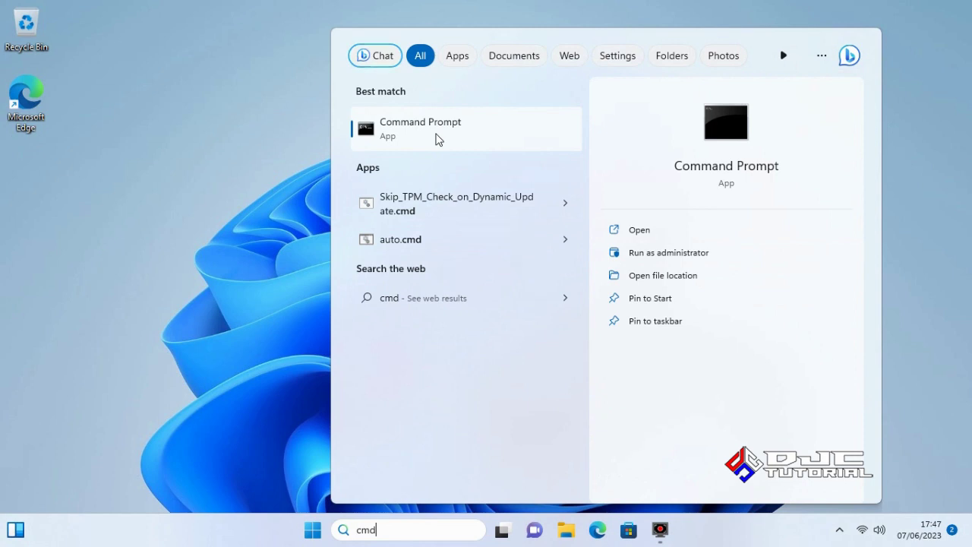
{"action": "right_click", "coordinate": [437, 139]}
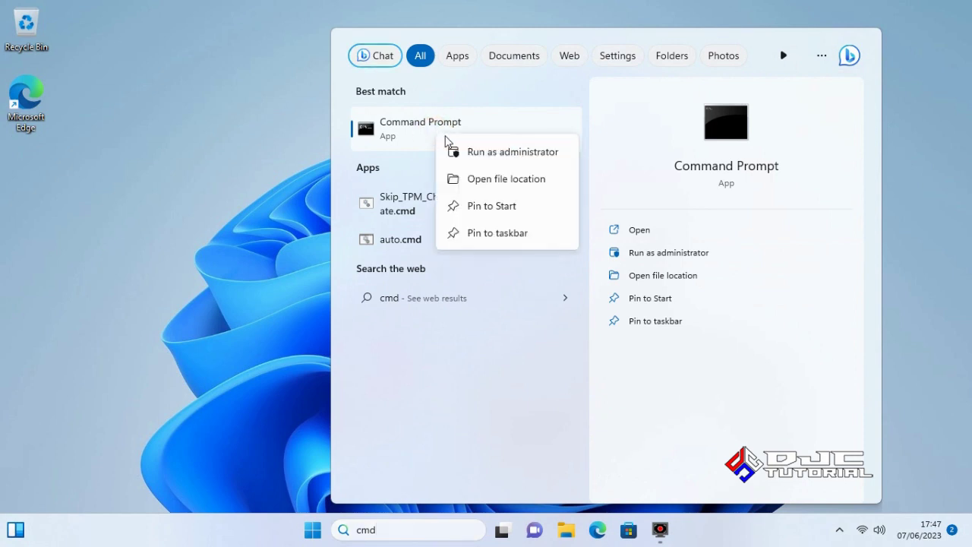
{"action": "left_click", "coordinate": [476, 152]}
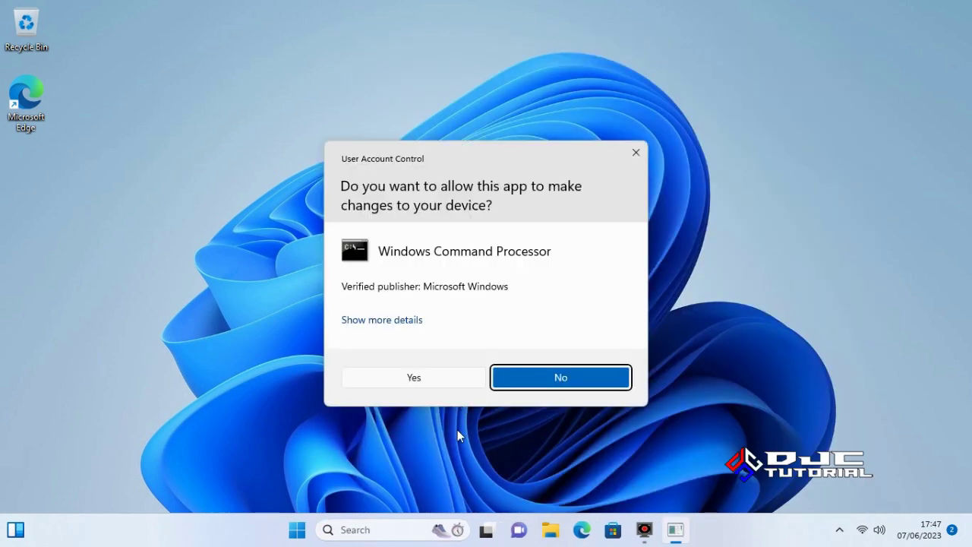
{"action": "left_click", "coordinate": [425, 386]}
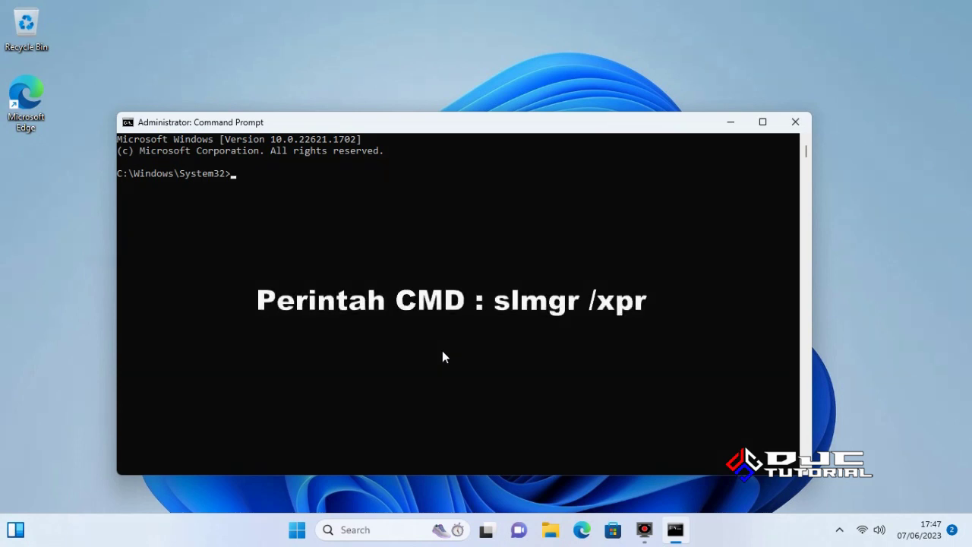
- Run slmgr /xpr to confirm permanent activation, dismiss the result and close Command Prompt
{"action": "type", "text": "slmgr /xpr"}
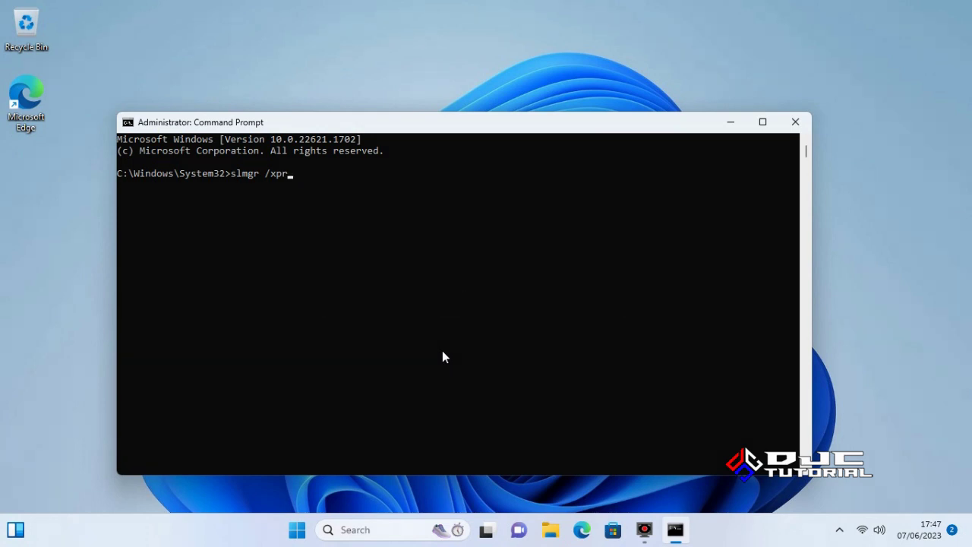
{"action": "key", "text": "Return"}
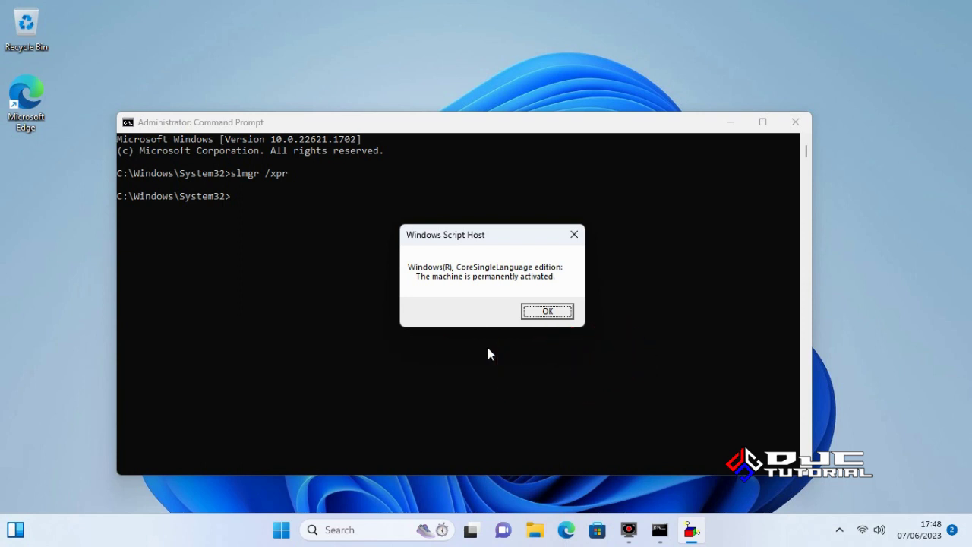
{"action": "left_click", "coordinate": [531, 311]}
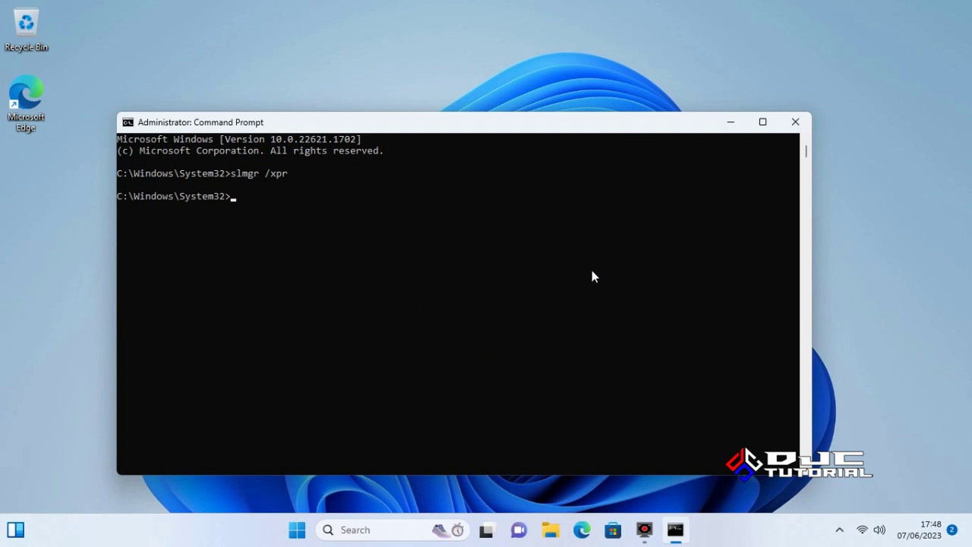
{"action": "left_click", "coordinate": [793, 123]}
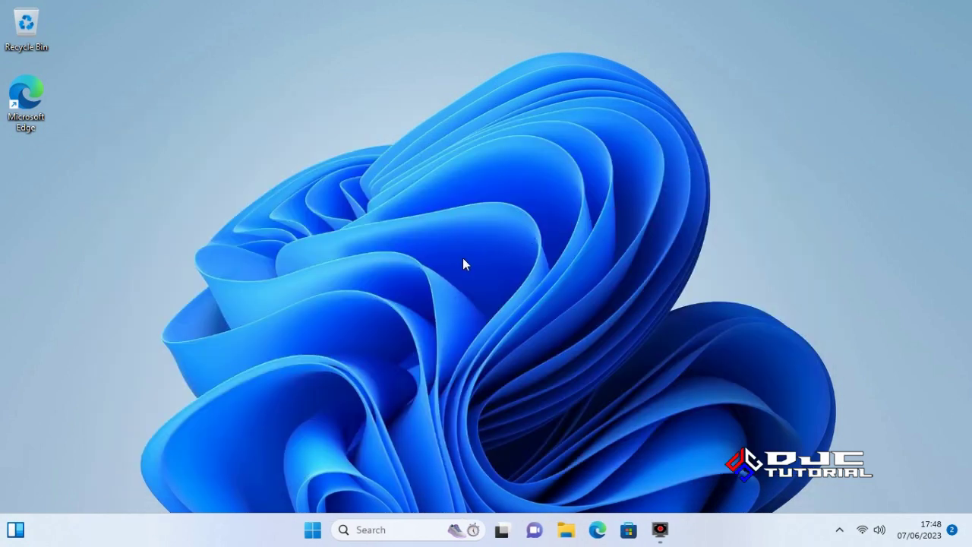